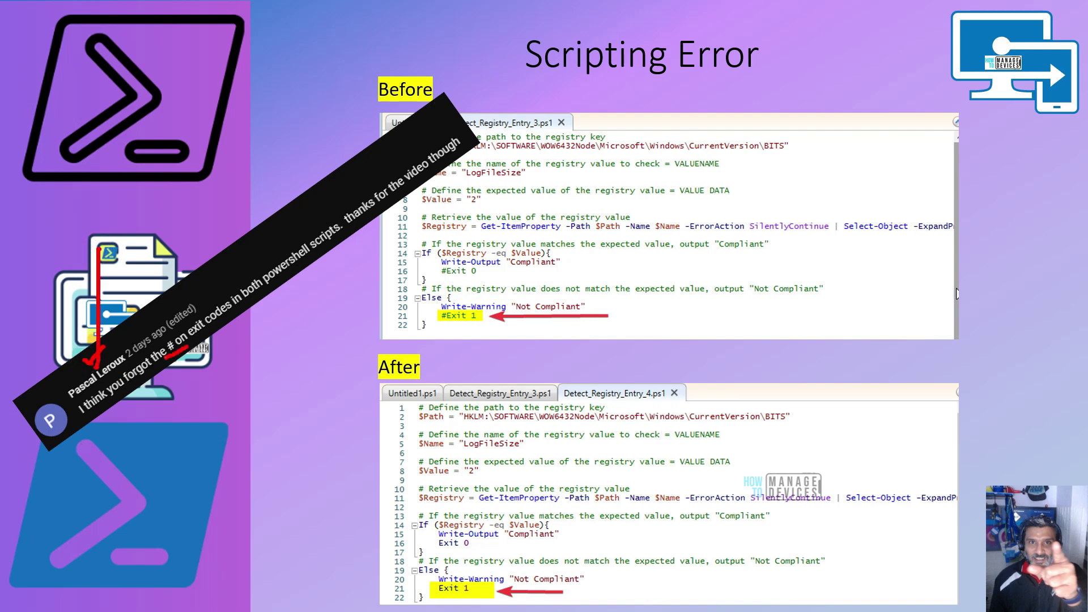
# Underline the # that comments out Exit 1 in the Before detection script.
pyautogui.moveTo(166, 361); pyautogui.dragTo(189, 347)
# Circle the commented-out #Exit 1 and draw arrows to it and to Exit 1 in the After code.
pyautogui.moveTo(438, 310)
pyautogui.mouseDown()
pyautogui.moveTo(481, 325)
pyautogui.moveTo(439, 301)
pyautogui.mouseUp()
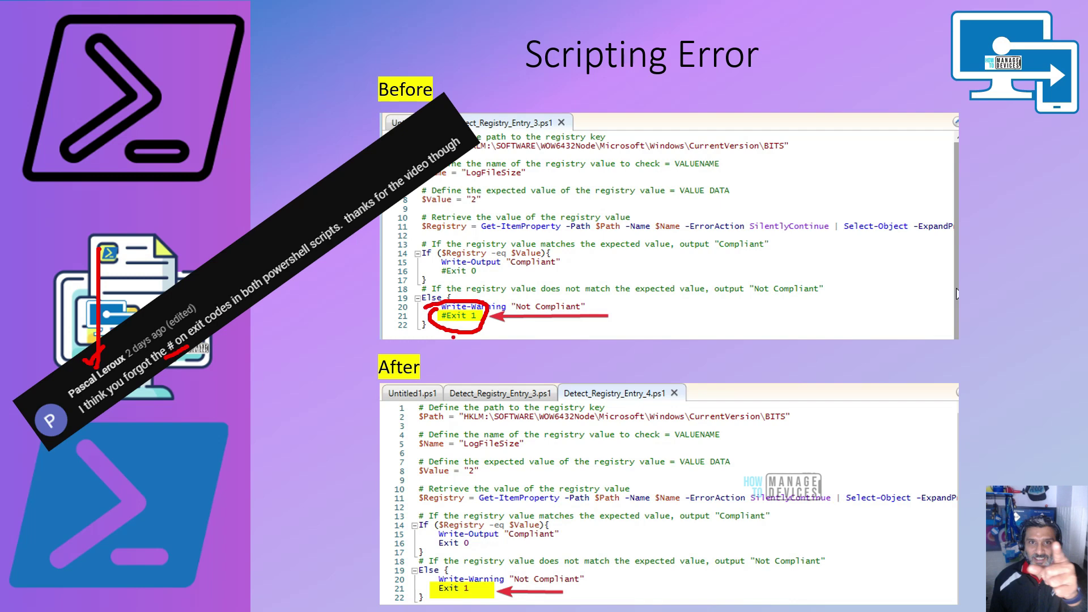
pyautogui.moveTo(382, 335); pyautogui.dragTo(423, 324)
pyautogui.moveTo(385, 591); pyautogui.dragTo(419, 592)
# Circle the After Else block and slide title, then select Detect_Registry_Entry_4 as the detection file.
pyautogui.moveTo(517, 565)
pyautogui.mouseDown()
pyautogui.moveTo(374, 604)
pyautogui.moveTo(519, 556)
pyautogui.mouseUp()
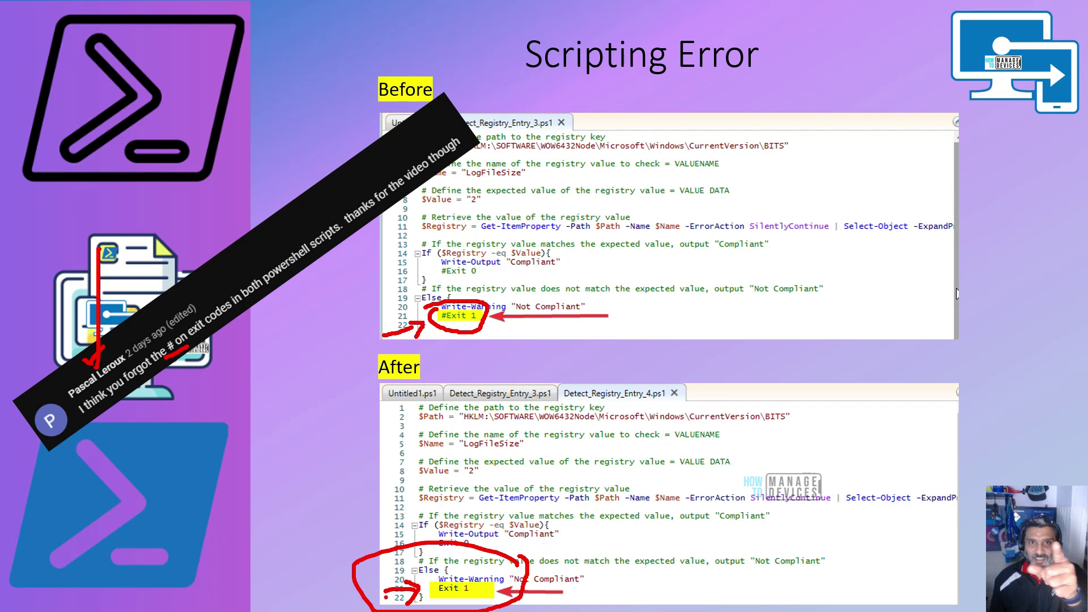
pyautogui.moveTo(607, 441); pyautogui.dragTo(536, 545)
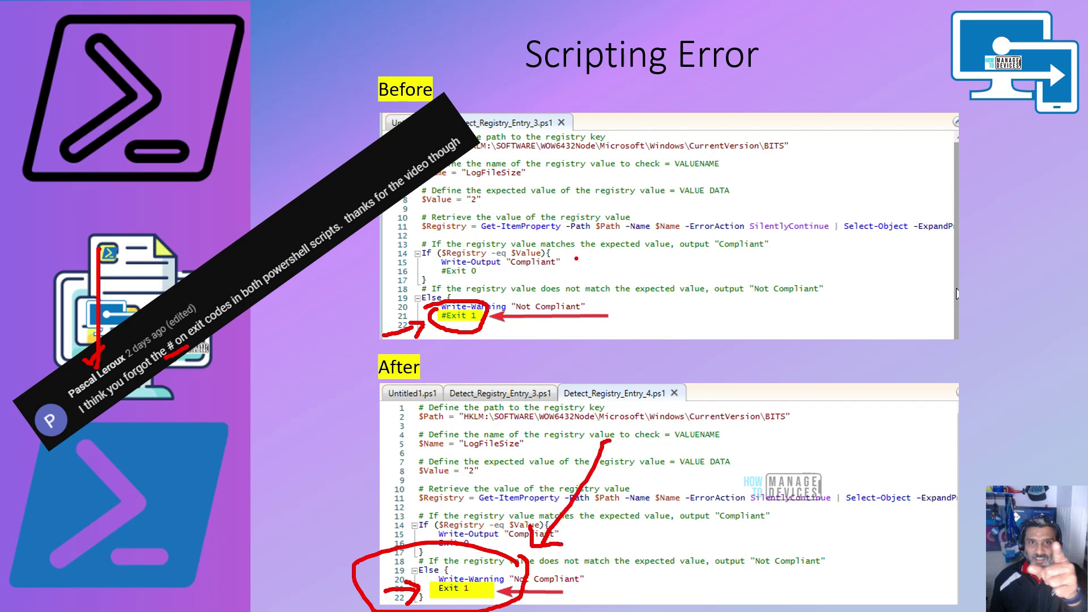
pyautogui.moveTo(510, 104); pyautogui.dragTo(508, 102)
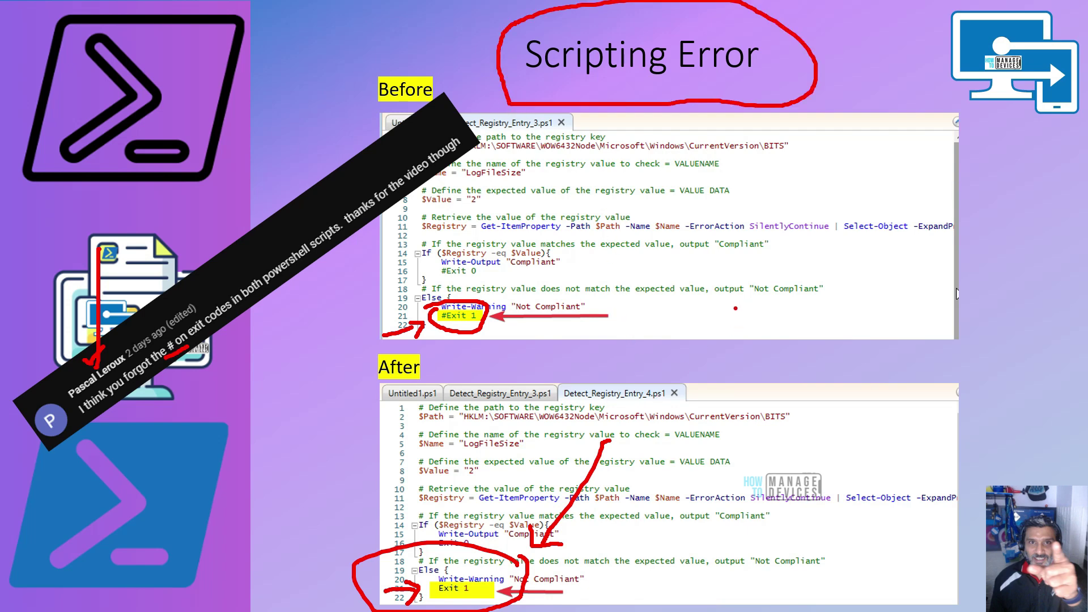
pyautogui.click(95, 75)
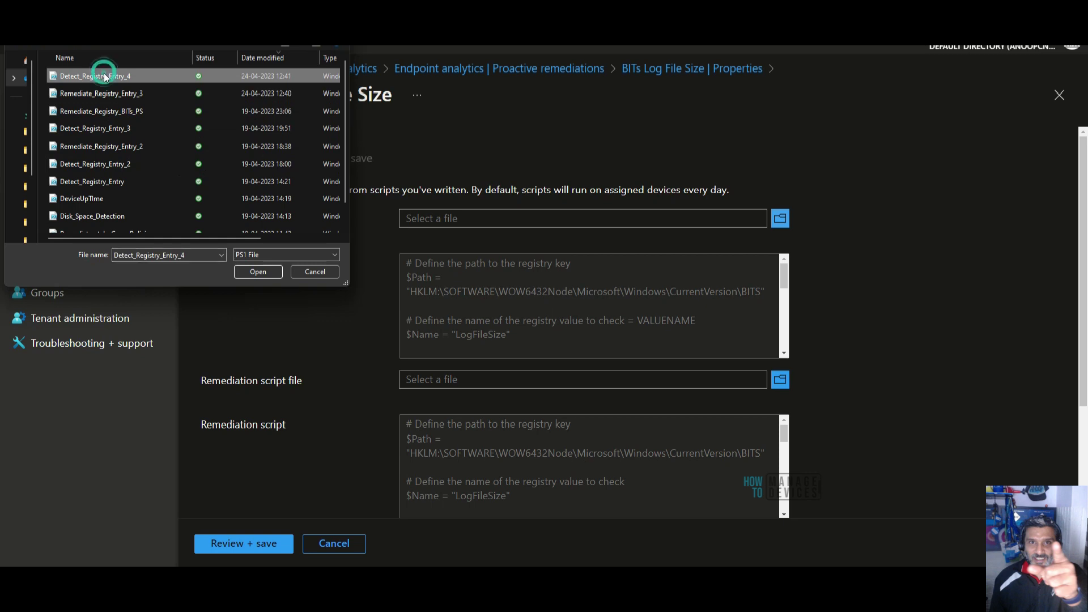
# Upload Detect_Registry_Entry_4.ps1 as the detection script file.
pyautogui.click(253, 272)
pyautogui.scroll(-3, 704, 289)
pyautogui.scroll(-5, 712, 302)
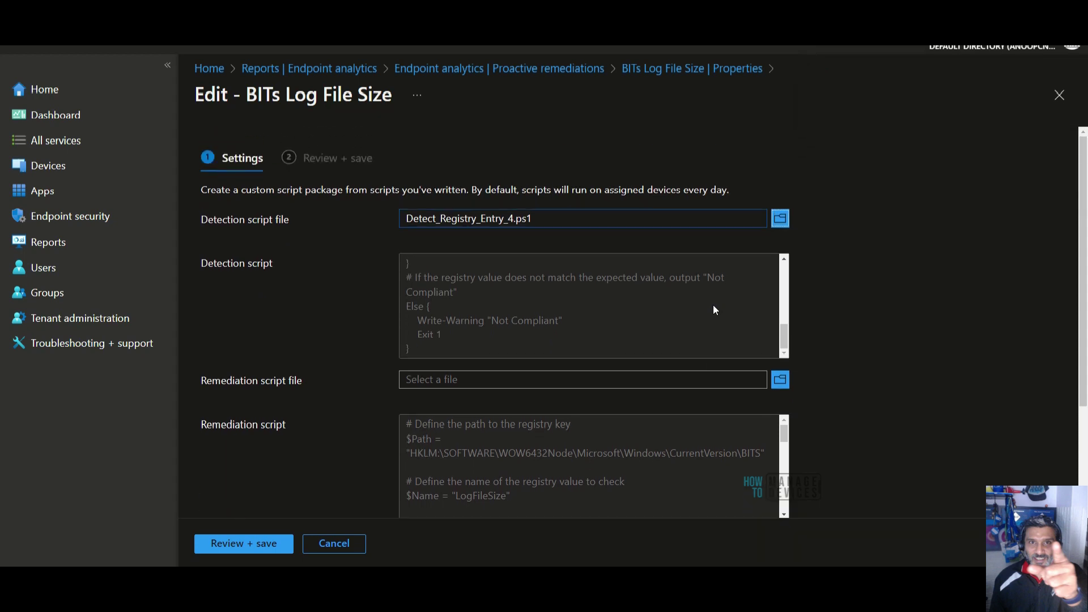
pyautogui.scroll(4, 714, 309)
pyautogui.scroll(-4, 713, 305)
pyautogui.scroll(-3, 651, 417)
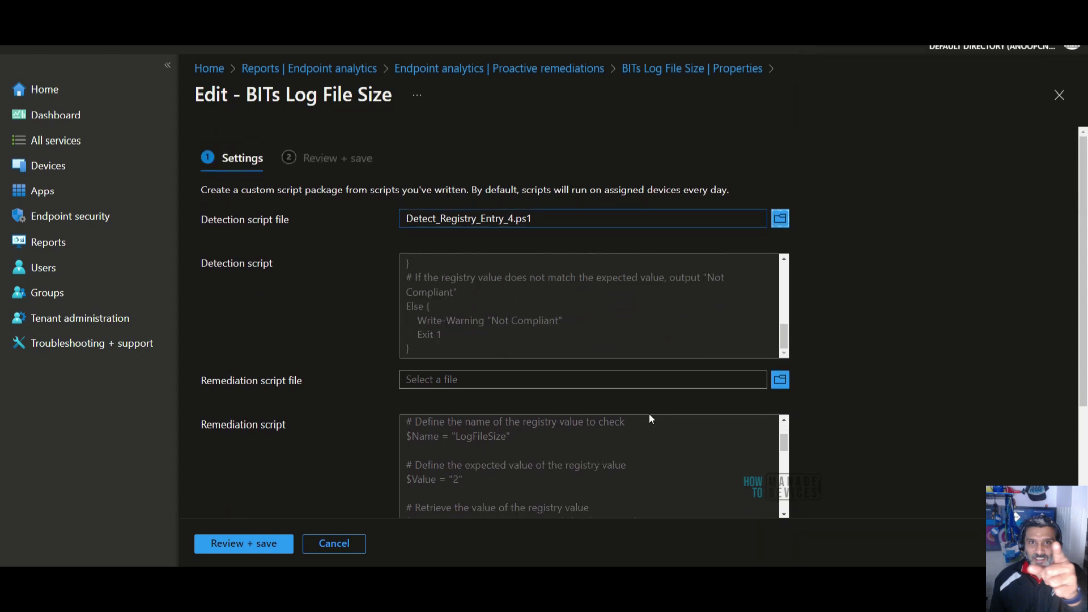
# Upload Remediate_Registry_Entry_3.ps1 as the remediation script file.
pyautogui.click(779, 380)
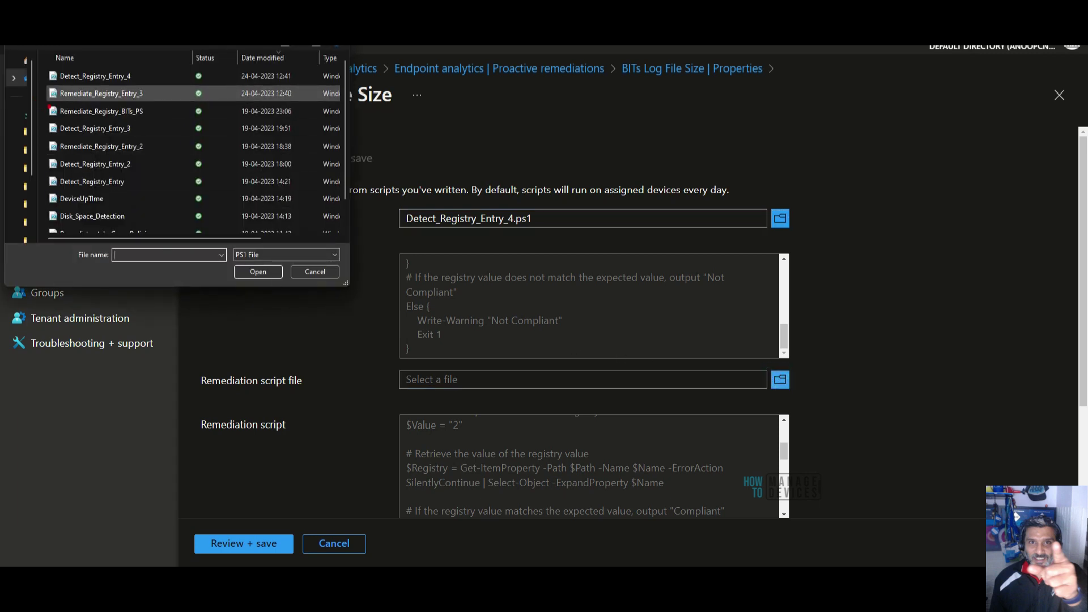
pyautogui.moveTo(37, 103); pyautogui.dragTo(152, 102)
pyautogui.moveTo(774, 360)
pyautogui.mouseDown()
pyautogui.moveTo(804, 356)
pyautogui.moveTo(726, 340)
pyautogui.mouseUp()
pyautogui.moveTo(182, 292)
pyautogui.mouseDown()
pyautogui.moveTo(235, 277)
pyautogui.moveTo(233, 291)
pyautogui.mouseUp()
pyautogui.press('Escape')
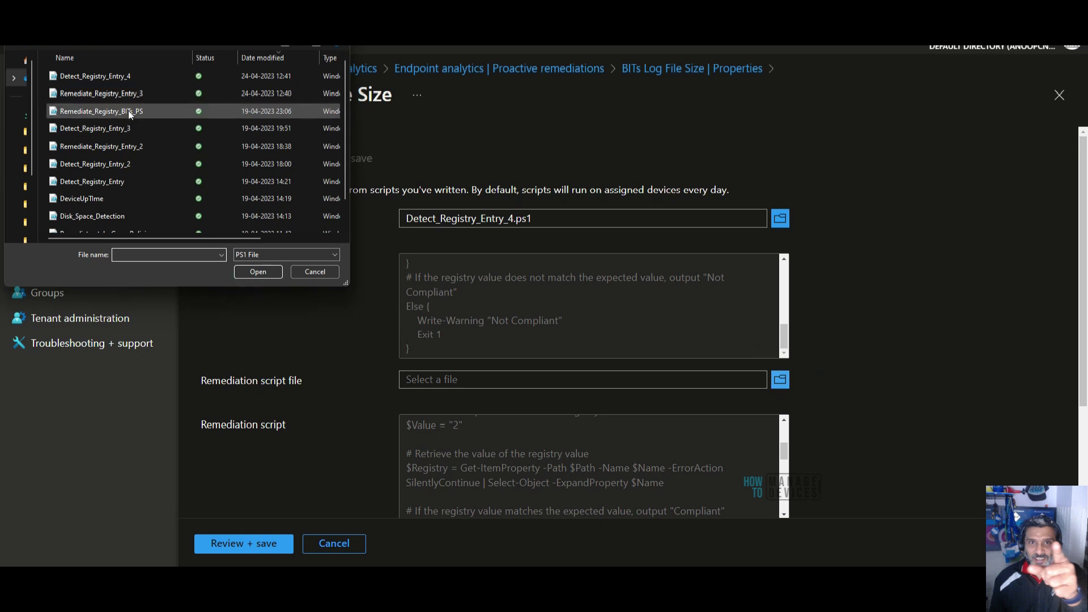
pyautogui.click(119, 93)
pyautogui.click(258, 272)
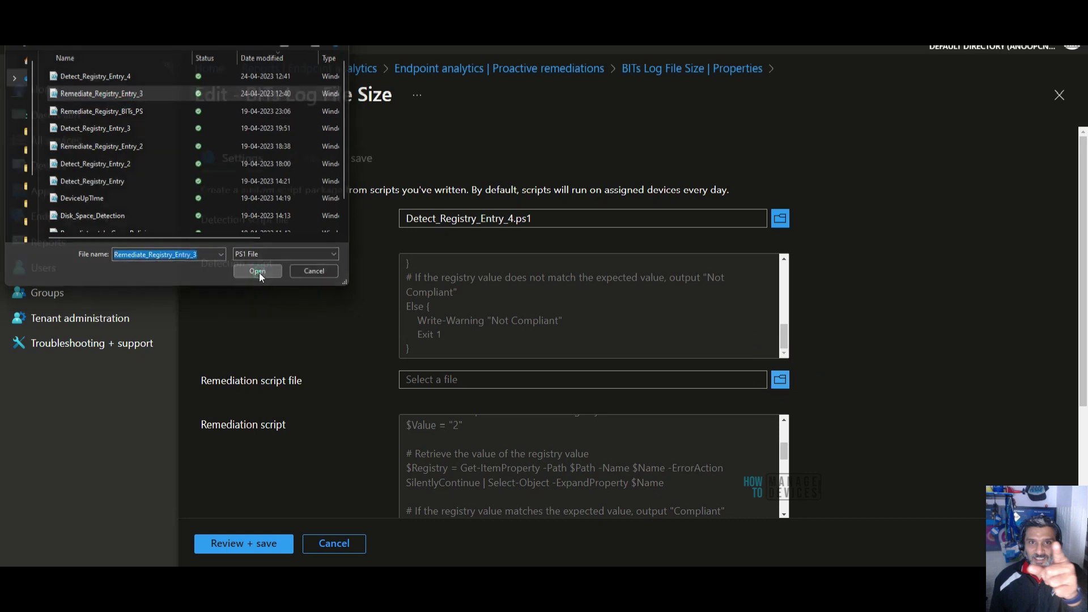
# Mark up Exit 1, Exit 0 and the else branch in the remediation script preview.
pyautogui.moveTo(412, 344); pyautogui.dragTo(451, 343)
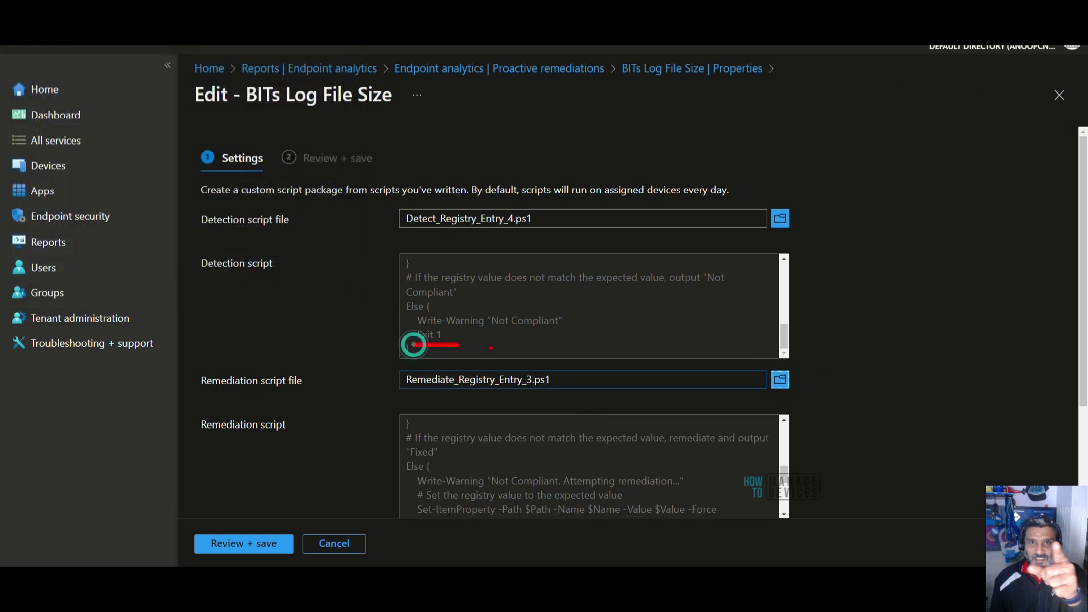
pyautogui.press('Escape')
pyautogui.scroll(1, 475, 345)
pyautogui.moveTo(412, 315); pyautogui.dragTo(471, 315)
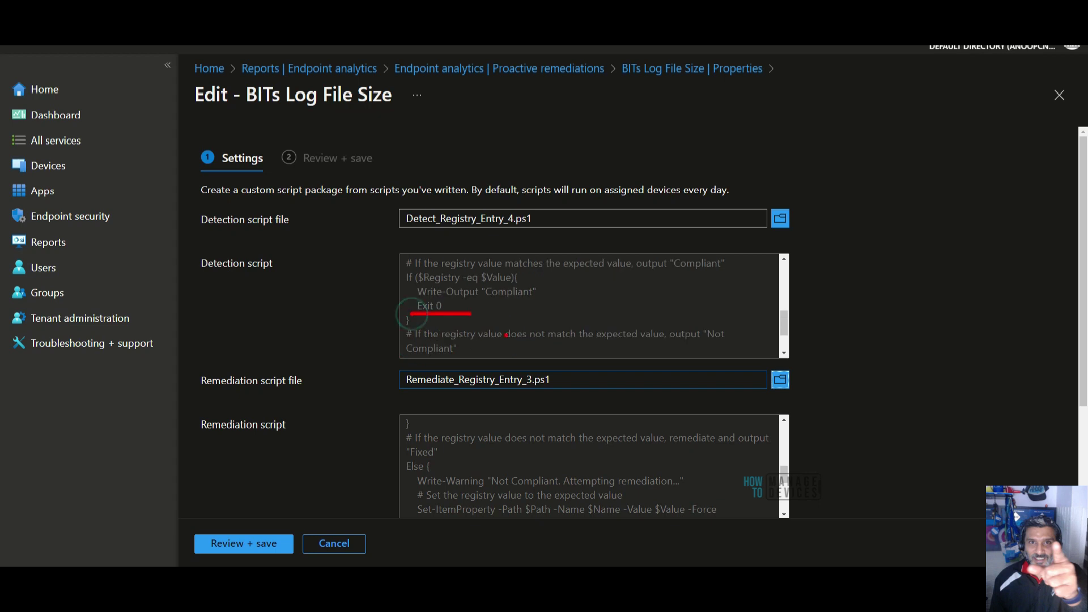
pyautogui.press('Escape')
pyautogui.scroll(-6, 565, 379)
pyautogui.scroll(-2, 554, 355)
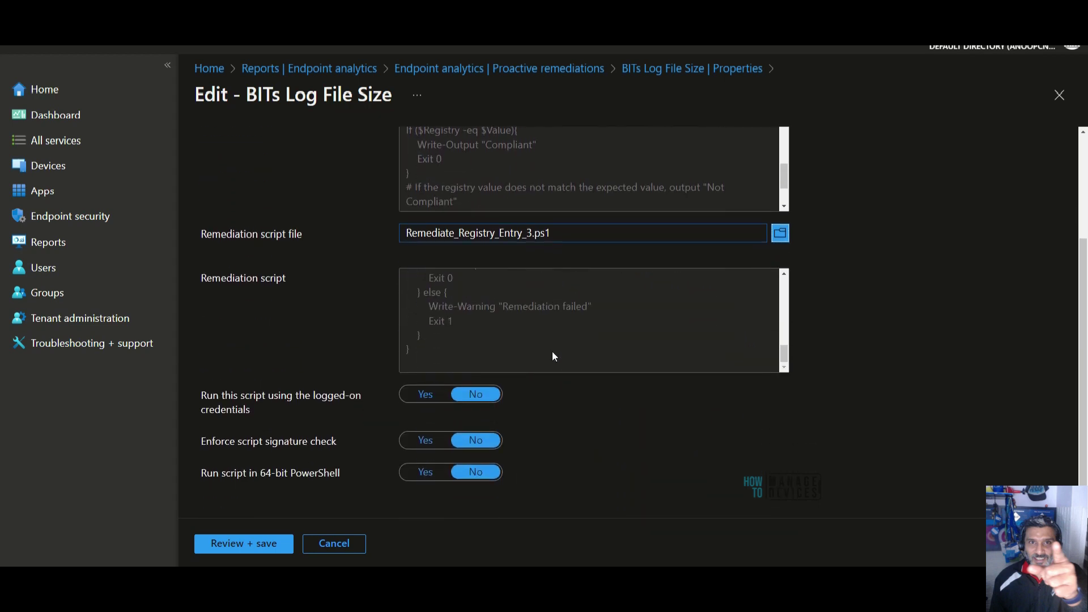
pyautogui.moveTo(426, 330); pyautogui.dragTo(465, 329)
pyautogui.moveTo(469, 271); pyautogui.dragTo(411, 300)
pyautogui.press('Escape')
# Bring up the Review + save summary of the updated settings.
pyautogui.scroll(5, 659, 435)
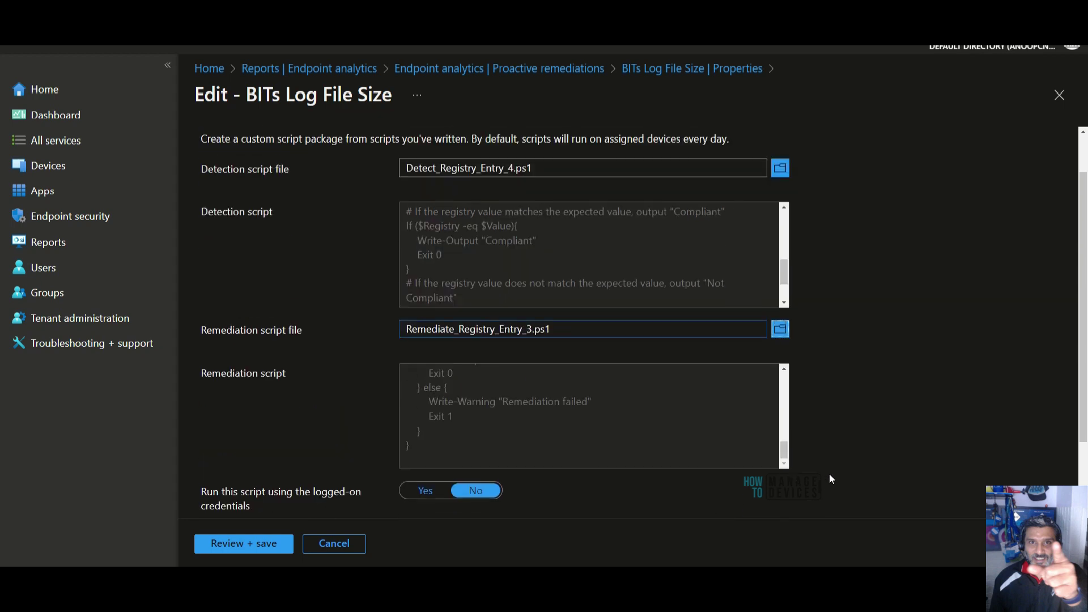
pyautogui.scroll(-5, 567, 441)
pyautogui.moveTo(273, 528); pyautogui.dragTo(316, 466)
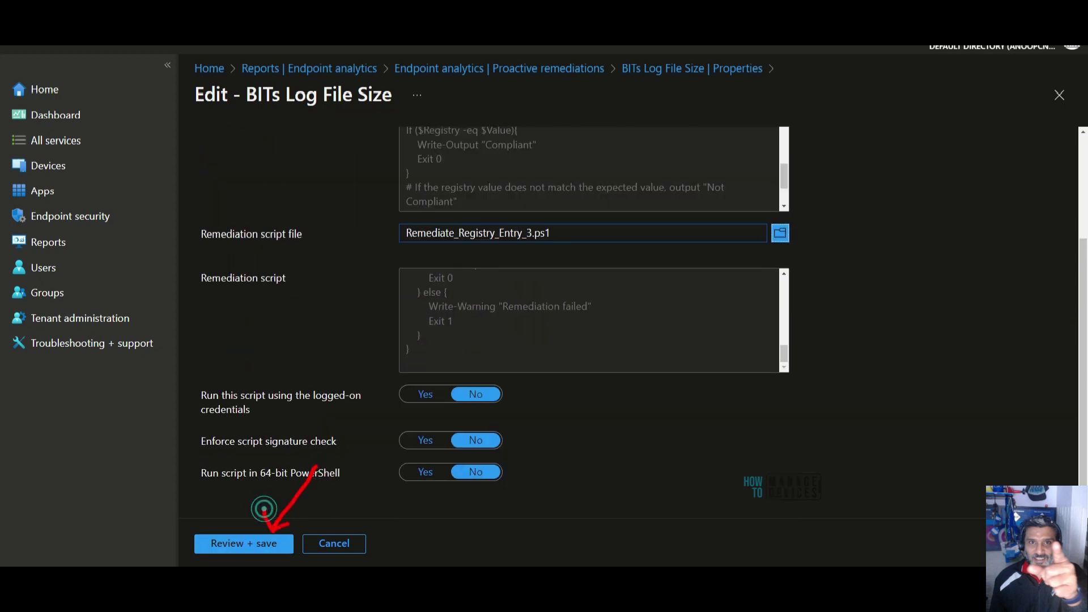
pyautogui.press('Escape')
pyautogui.click(262, 542)
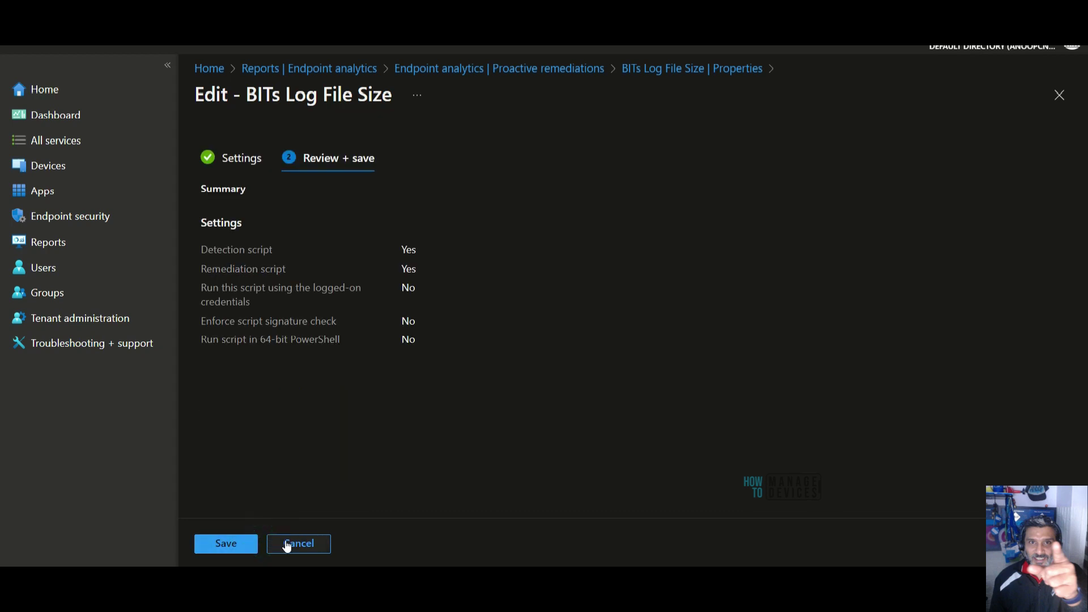
# Save the updated BITs Log File Size package.
pyautogui.moveTo(246, 501)
pyautogui.mouseDown()
pyautogui.moveTo(267, 440)
pyautogui.moveTo(233, 510)
pyautogui.moveTo(231, 498)
pyautogui.mouseUp()
pyautogui.press('Escape')
pyautogui.click(226, 544)
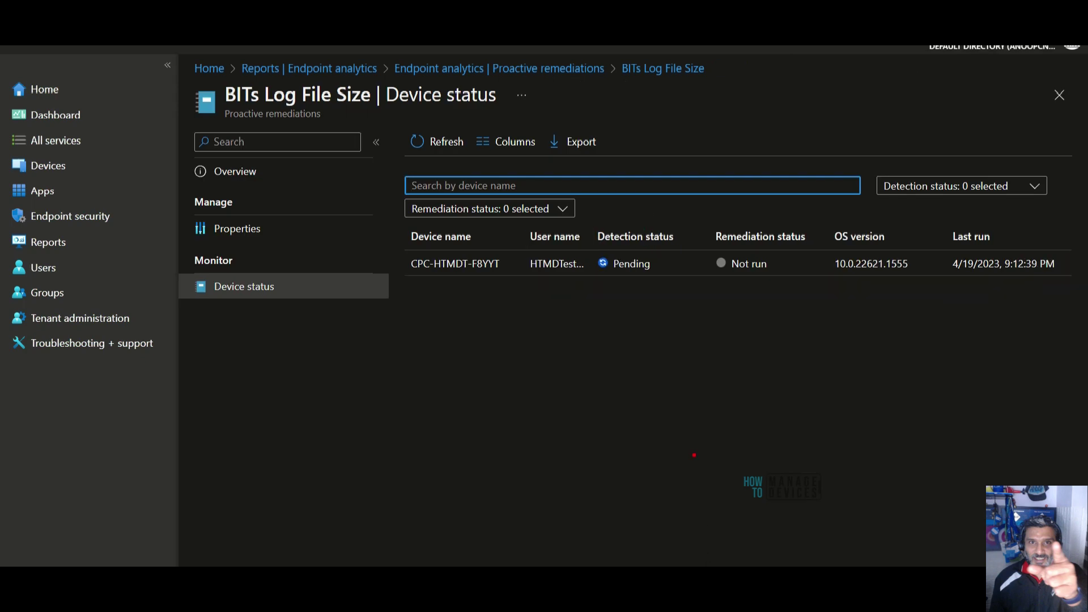
# Annotate the device's Pending detection, Not run remediation and last run time, then go back.
pyautogui.moveTo(666, 224)
pyautogui.mouseDown()
pyautogui.moveTo(595, 306)
pyautogui.moveTo(683, 227)
pyautogui.moveTo(645, 214)
pyautogui.mouseUp()
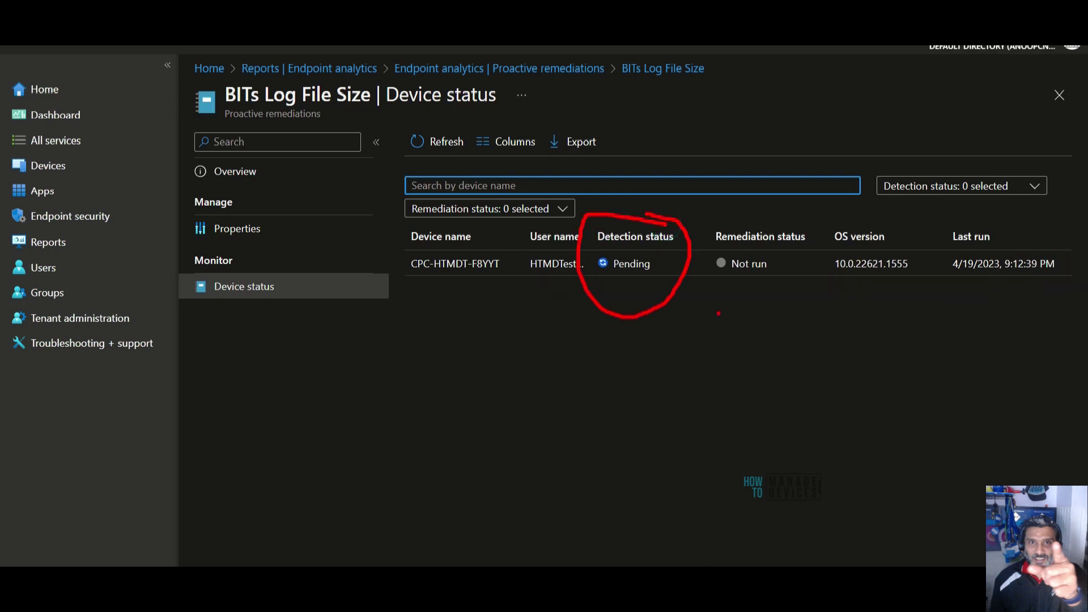
pyautogui.moveTo(827, 225); pyautogui.dragTo(781, 229)
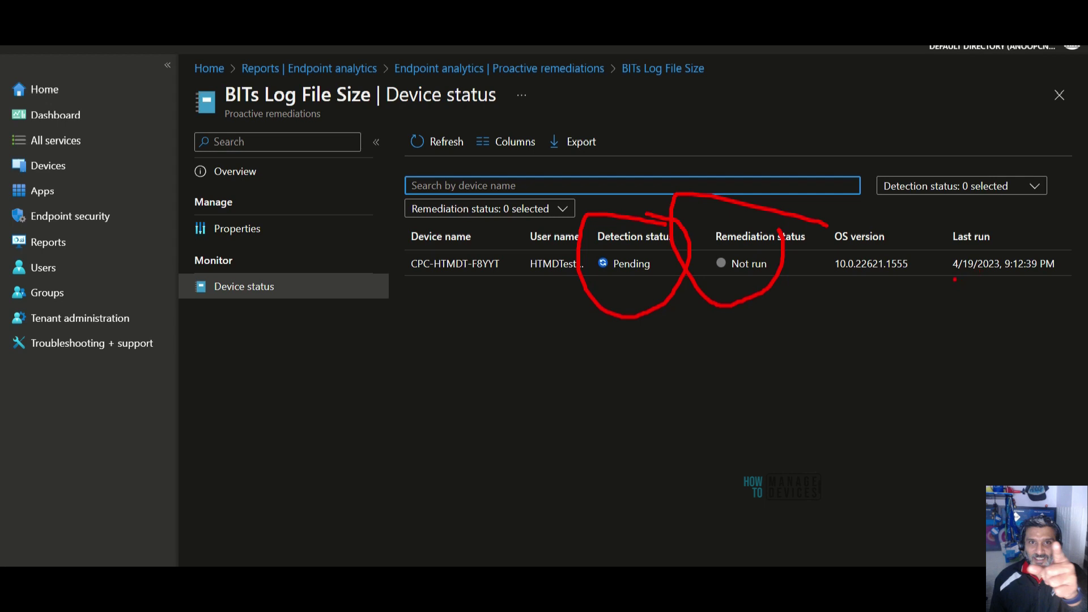
pyautogui.moveTo(954, 279); pyautogui.dragTo(1057, 277)
pyautogui.moveTo(993, 227); pyautogui.dragTo(918, 274)
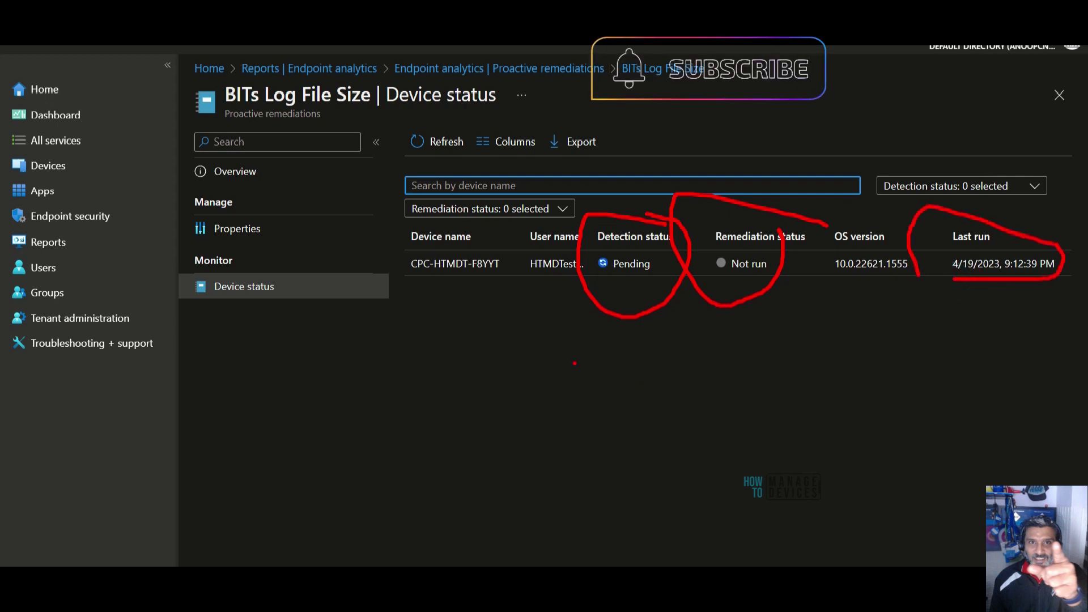
pyautogui.moveTo(624, 279)
pyautogui.mouseDown()
pyautogui.moveTo(623, 303)
pyautogui.moveTo(626, 278)
pyautogui.mouseUp()
pyautogui.moveTo(499, 331)
pyautogui.mouseDown()
pyautogui.moveTo(535, 300)
pyautogui.moveTo(524, 291)
pyautogui.moveTo(527, 305)
pyautogui.mouseUp()
pyautogui.moveTo(544, 284); pyautogui.dragTo(565, 279)
pyautogui.moveTo(512, 334); pyautogui.dragTo(590, 321)
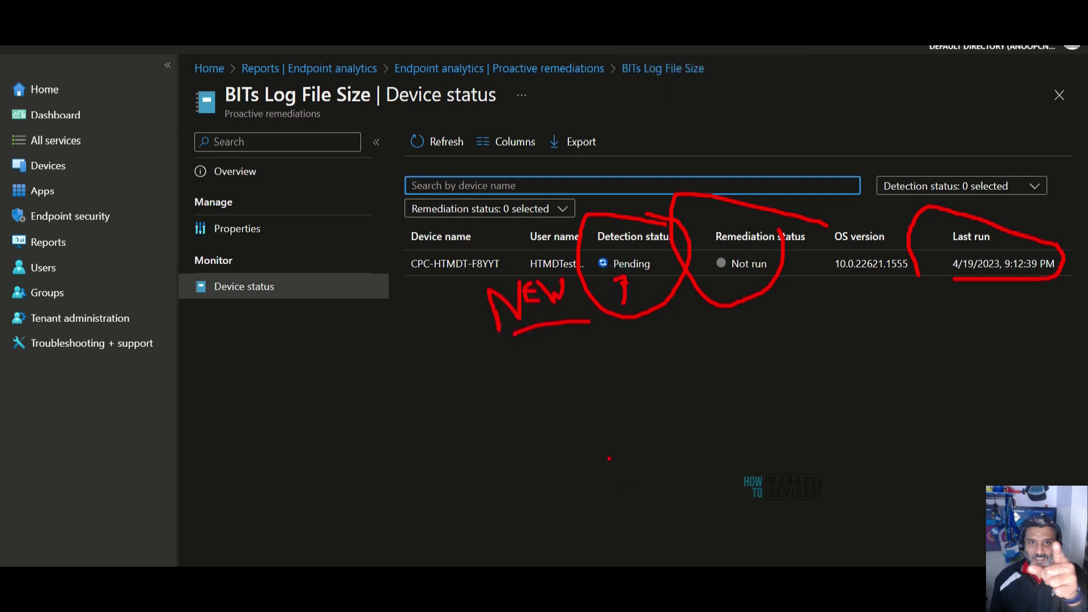
pyautogui.press('Escape')
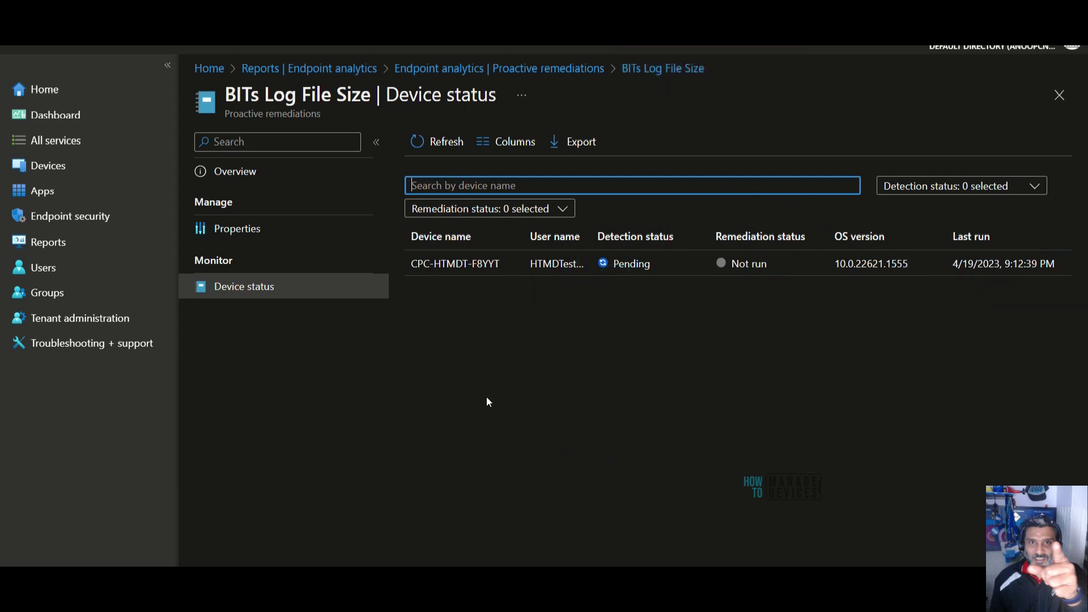
pyautogui.click(238, 171)
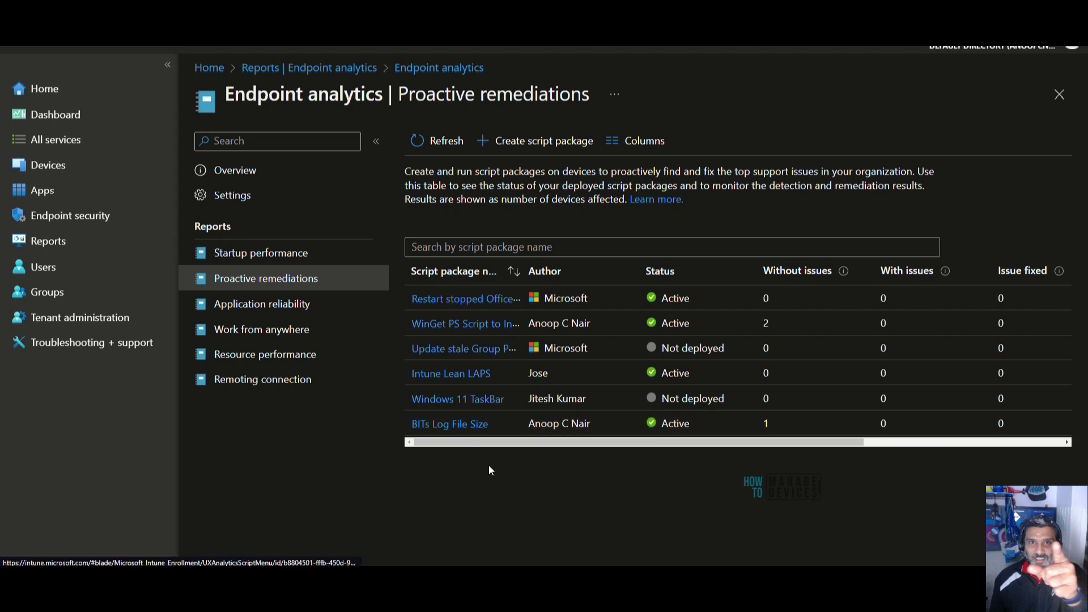
# Open the BITs Log File Size package overview.
pyautogui.hotkey('ctrl', '2')
pyautogui.moveTo(481, 406)
pyautogui.mouseDown()
pyautogui.moveTo(517, 448)
pyautogui.moveTo(481, 405)
pyautogui.mouseUp()
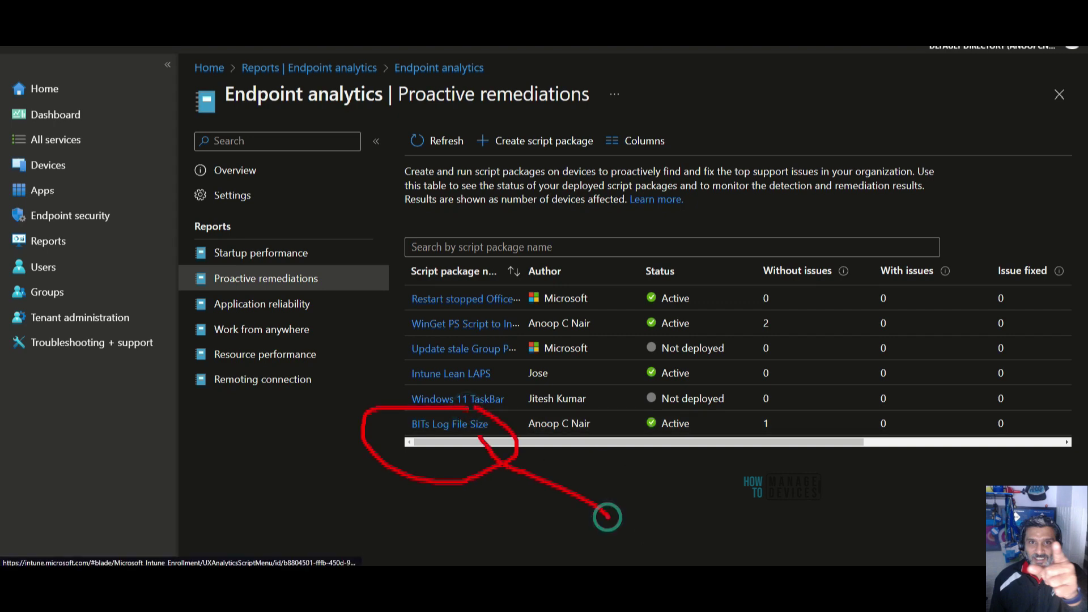
pyautogui.press('Escape')
pyautogui.click(471, 429)
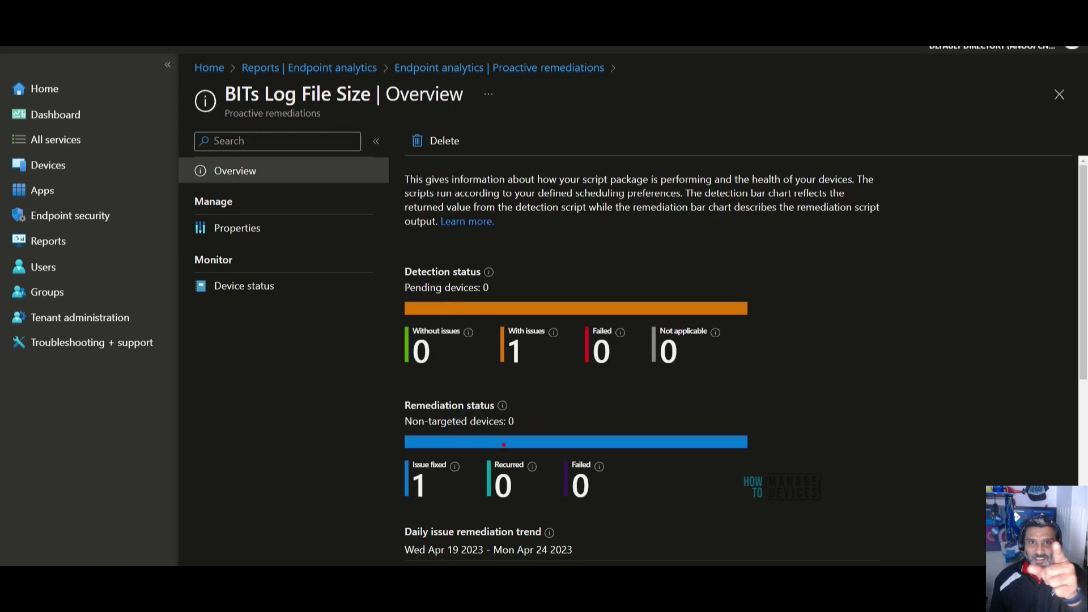
# Mark up the overview charts and the remediation status trend.
pyautogui.moveTo(520, 308)
pyautogui.mouseDown()
pyautogui.moveTo(602, 339)
pyautogui.moveTo(527, 294)
pyautogui.mouseUp()
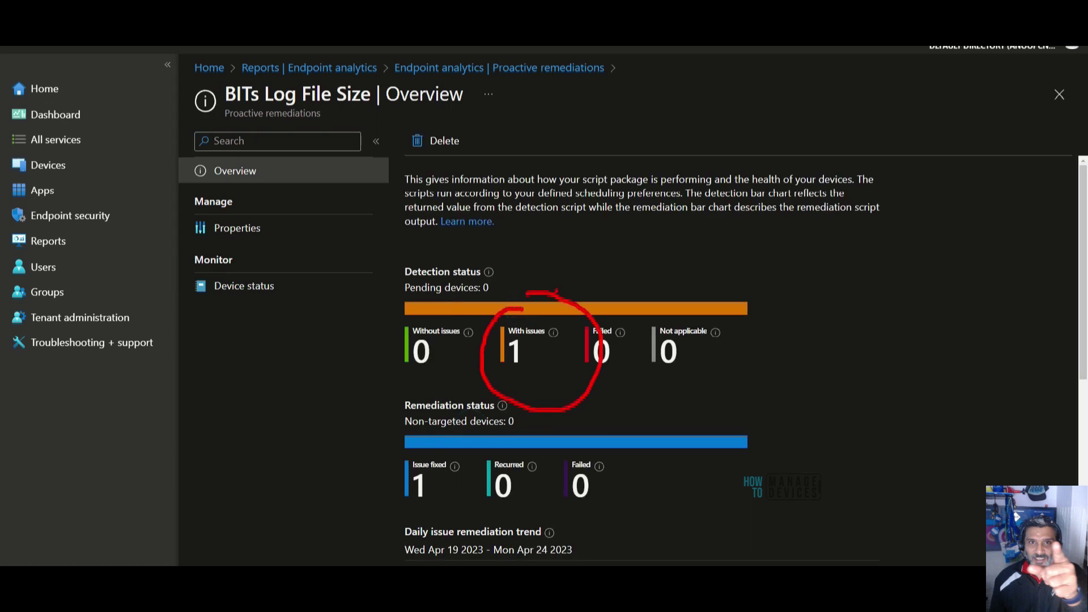
pyautogui.moveTo(583, 261); pyautogui.dragTo(567, 289)
pyautogui.moveTo(452, 464)
pyautogui.mouseDown()
pyautogui.moveTo(391, 510)
pyautogui.moveTo(468, 487)
pyautogui.mouseUp()
pyautogui.moveTo(340, 377)
pyautogui.mouseDown()
pyautogui.moveTo(364, 435)
pyautogui.moveTo(385, 440)
pyautogui.mouseUp()
pyautogui.press('Escape')
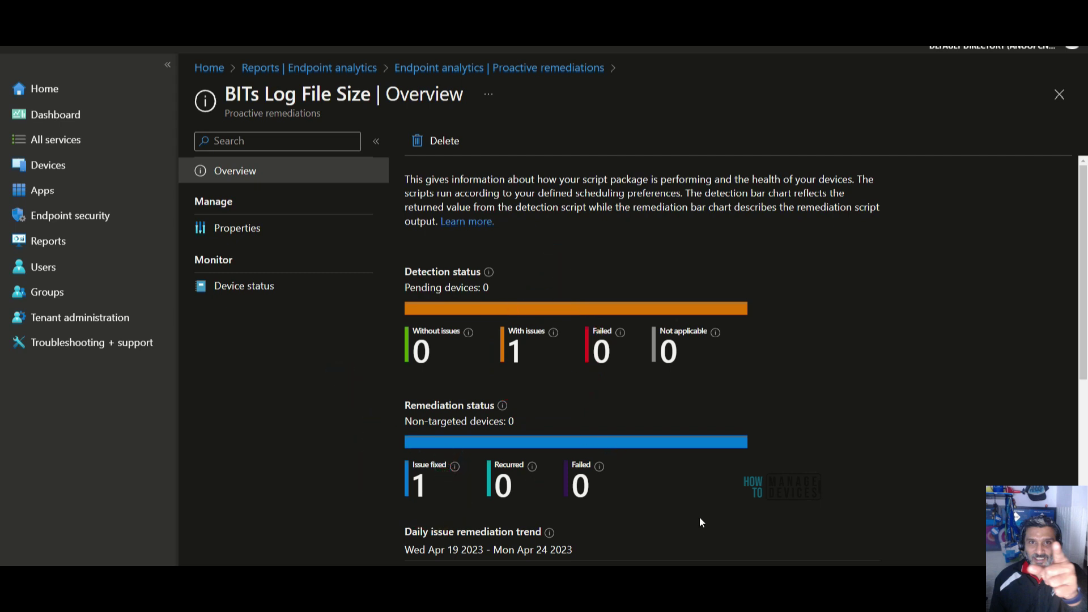
pyautogui.scroll(-5, 700, 520)
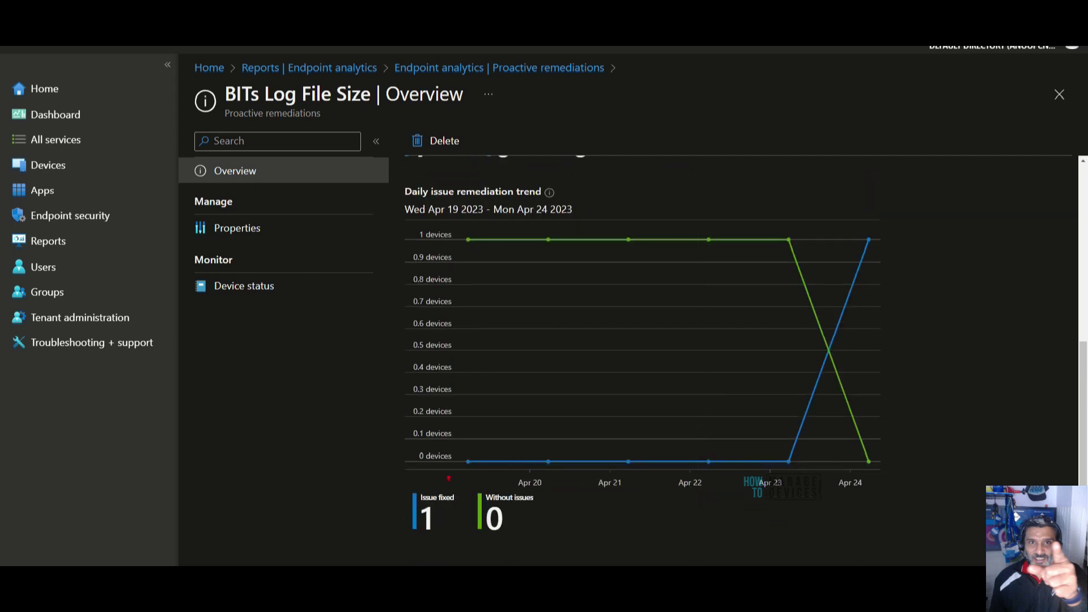
pyautogui.moveTo(448, 479)
pyautogui.mouseDown()
pyautogui.moveTo(379, 566)
pyautogui.moveTo(453, 475)
pyautogui.mouseUp()
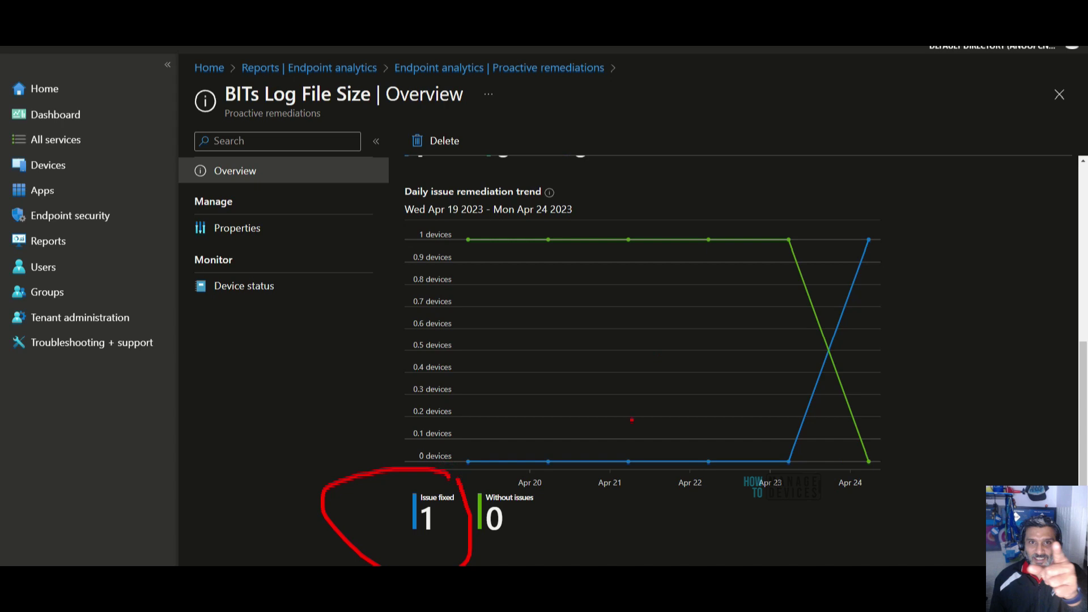
pyautogui.moveTo(801, 460); pyautogui.dragTo(853, 243)
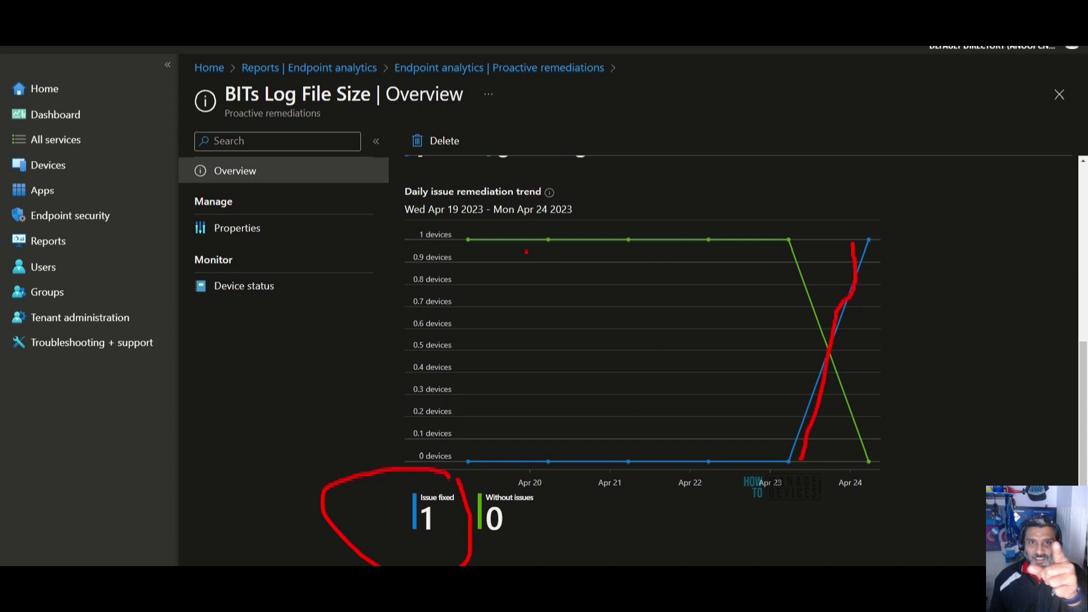
pyautogui.moveTo(788, 243); pyautogui.dragTo(854, 465)
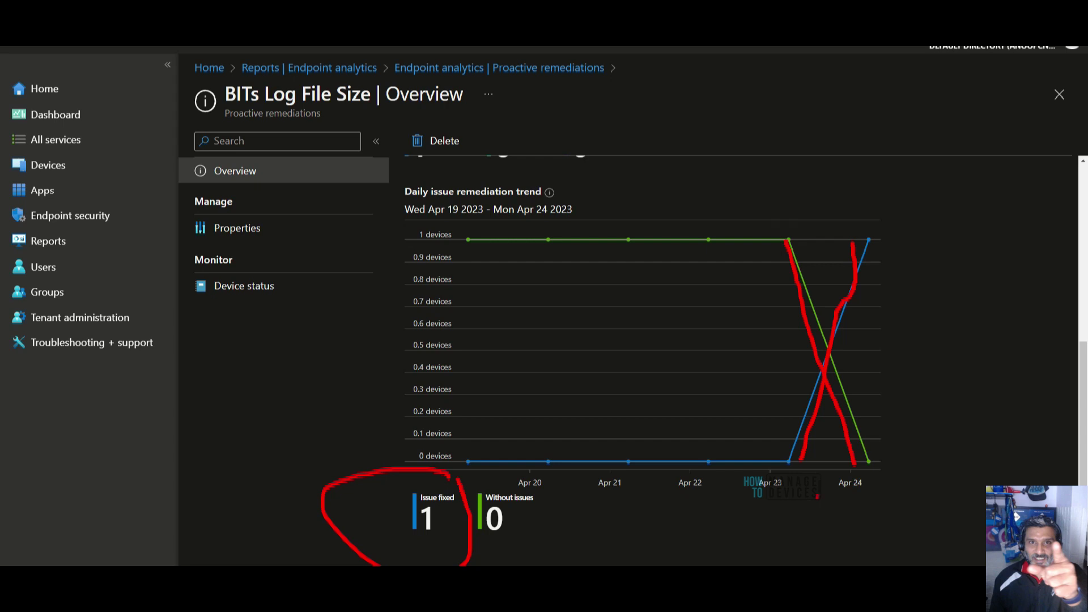
# Show the Device status page with the device With issues and Issue fixed.
pyautogui.click(262, 285)
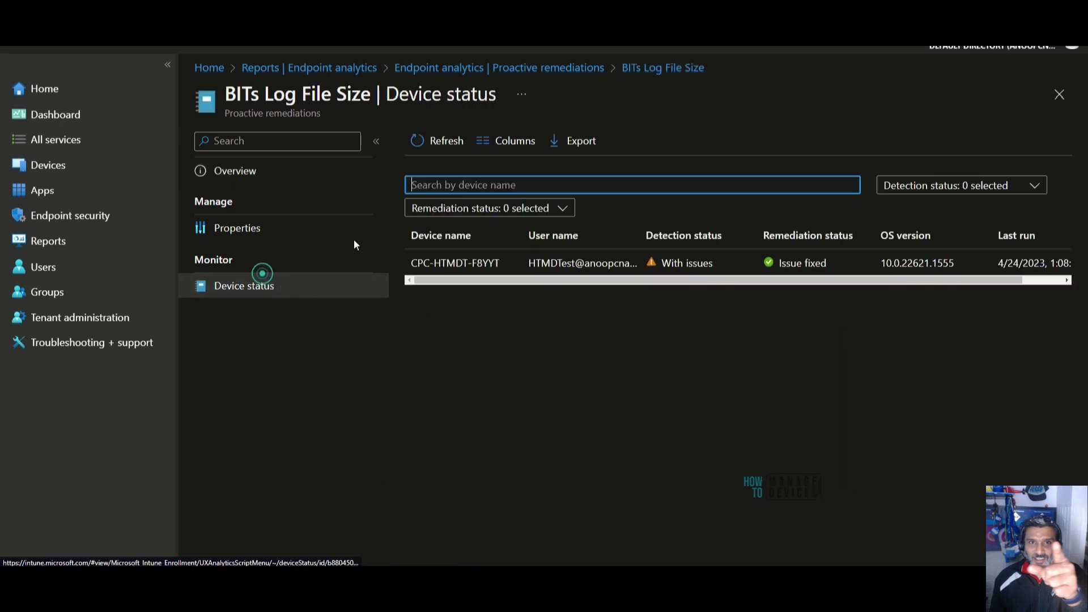
pyautogui.moveTo(565, 213)
pyautogui.mouseDown()
pyautogui.moveTo(617, 306)
pyautogui.moveTo(891, 169)
pyautogui.moveTo(553, 206)
pyautogui.mouseUp()
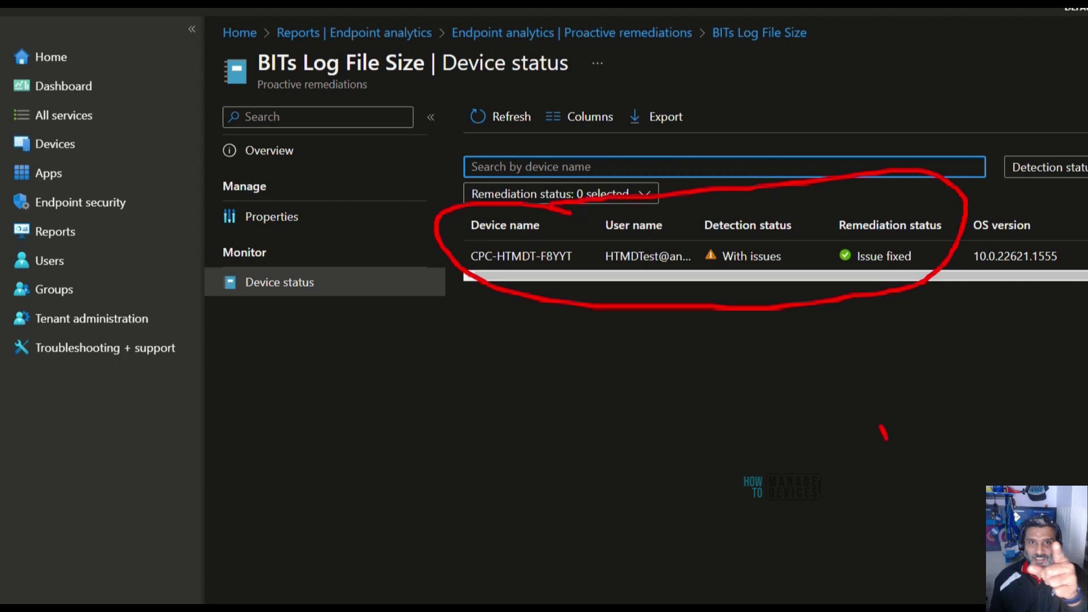
pyautogui.moveTo(883, 432); pyautogui.dragTo(793, 312)
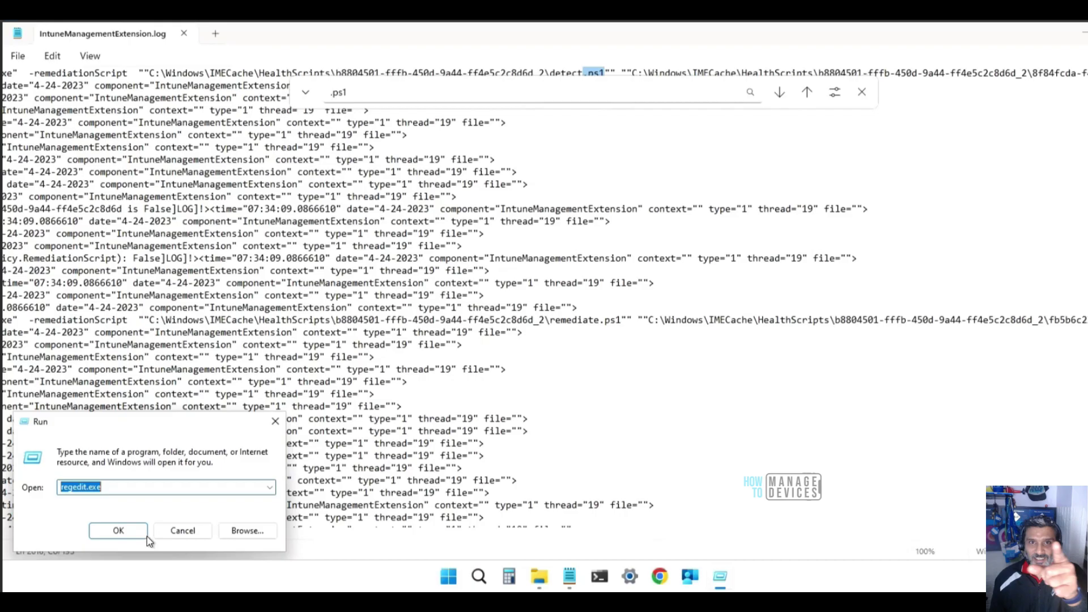
# Run regedit and confirm LogFileSize under the BITS key holds 2, closing without changes.
pyautogui.click(126, 535)
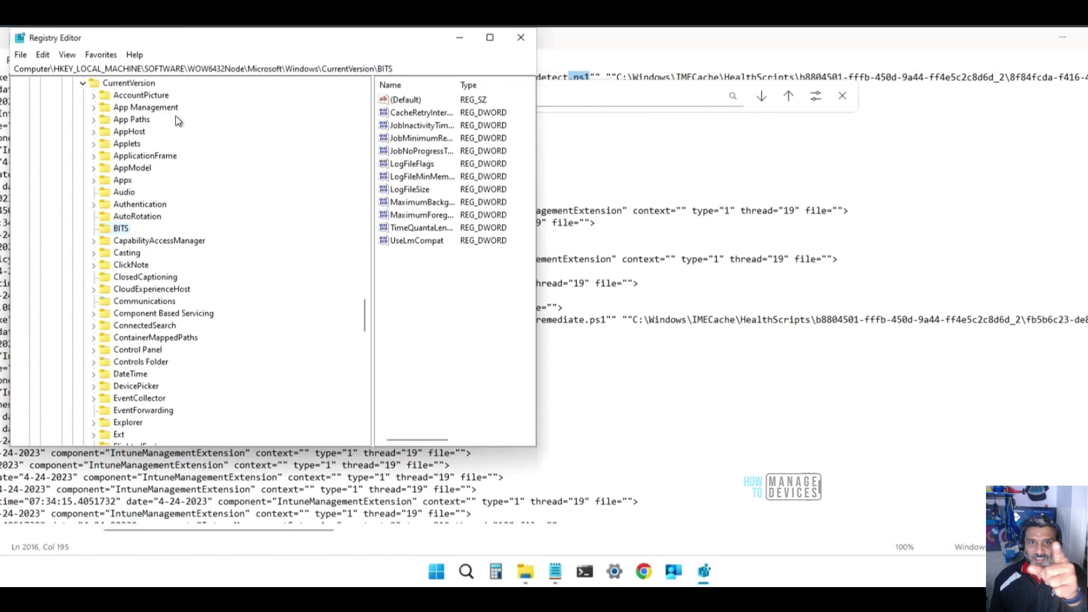
pyautogui.doubleClick(416, 188)
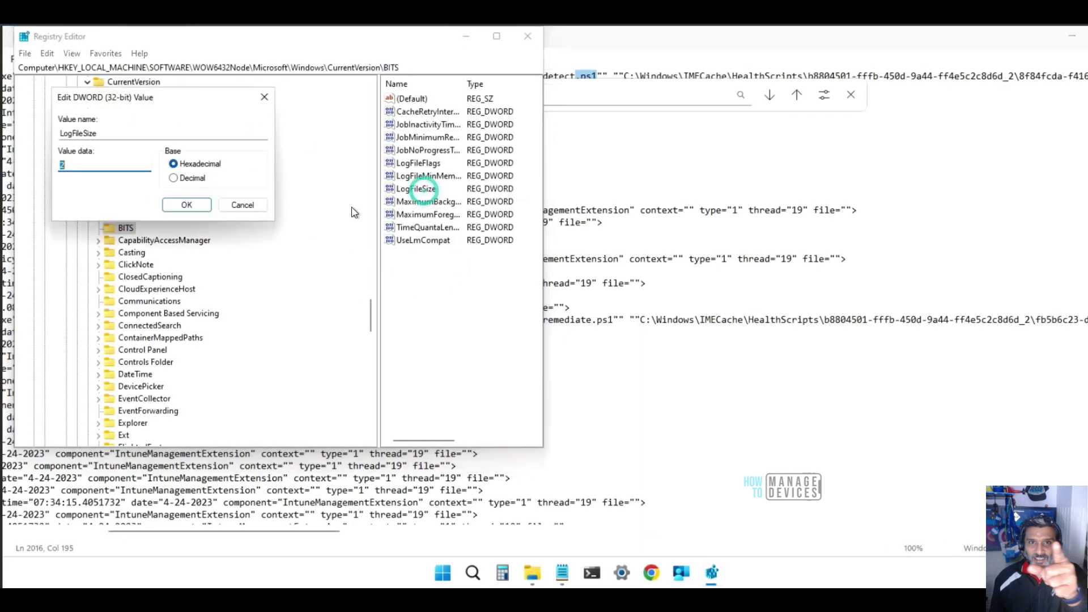
pyautogui.click(242, 205)
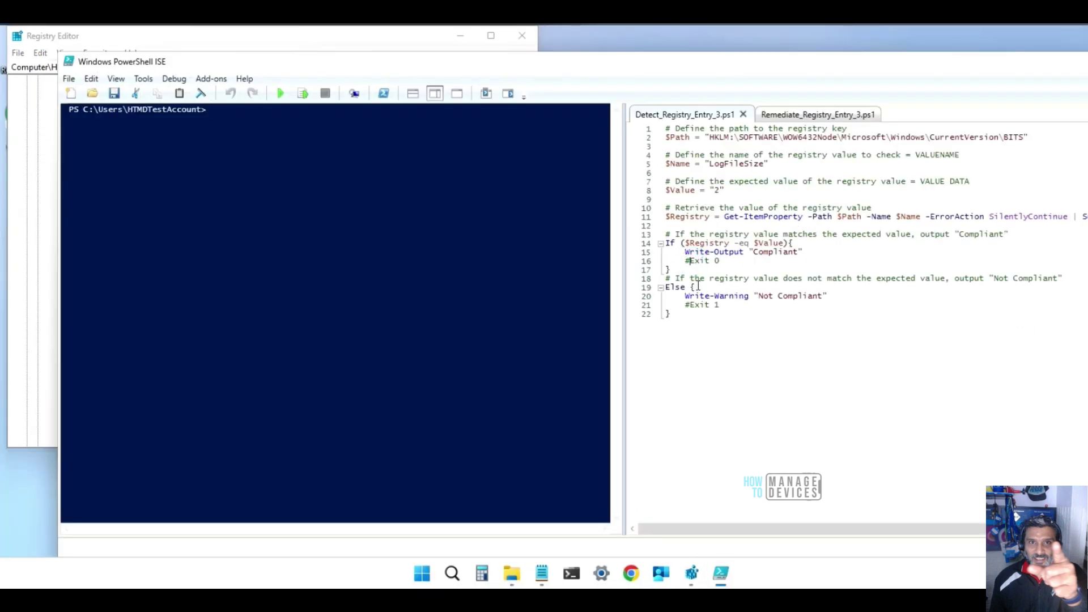
# Select the whole Detect_Registry_Entry_3.ps1 script and run it.
pyautogui.moveTo(673, 321); pyautogui.dragTo(663, 128)
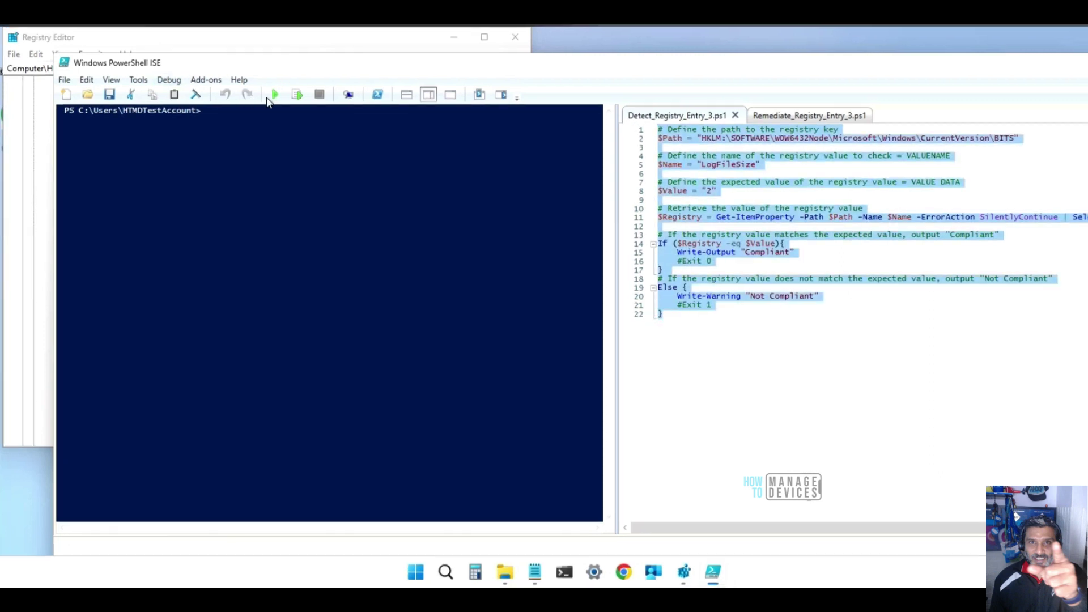
pyautogui.click(280, 93)
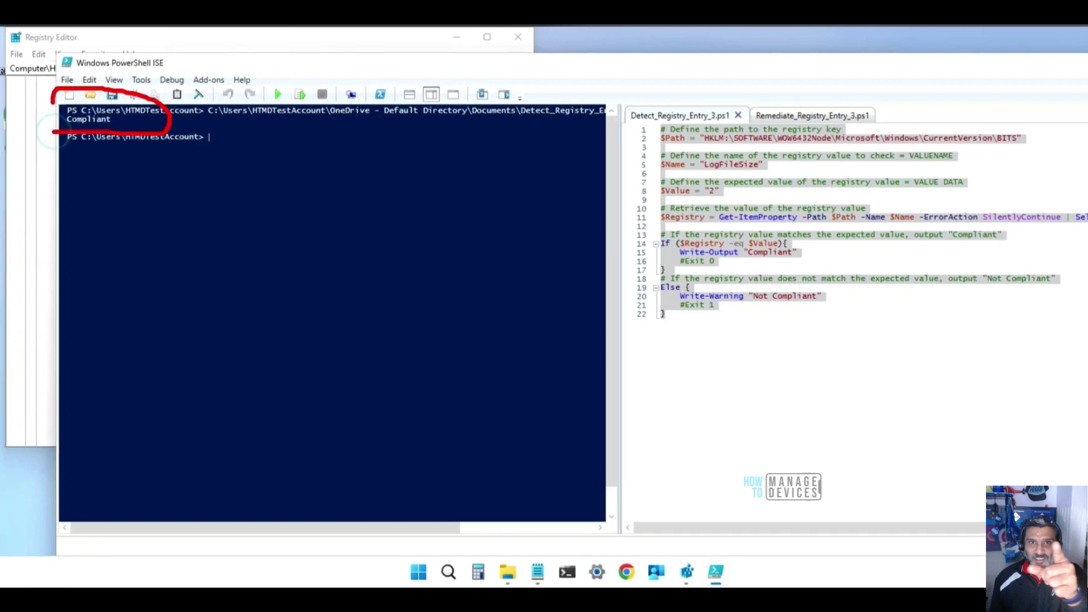
pyautogui.moveTo(180, 218)
pyautogui.mouseDown()
pyautogui.moveTo(121, 141)
pyautogui.moveTo(108, 162)
pyautogui.mouseUp()
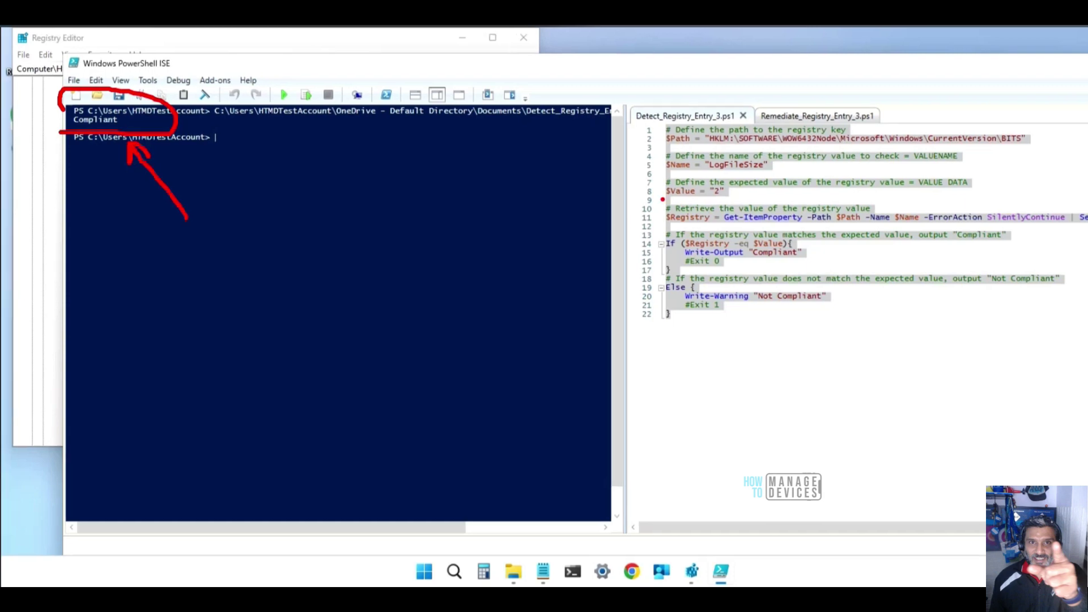
pyautogui.moveTo(656, 197); pyautogui.dragTo(727, 196)
pyautogui.press('Escape')
# Uncomment the Exit 0 and Exit 1 lines, then save and rerun the detection script.
pyautogui.click(684, 261)
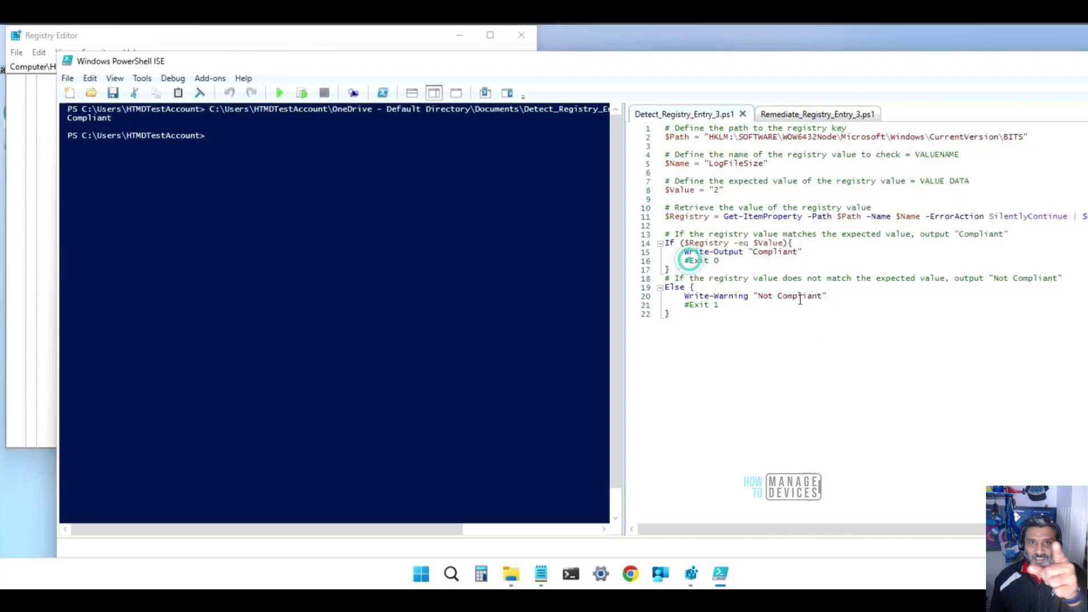
pyautogui.press('Delete')
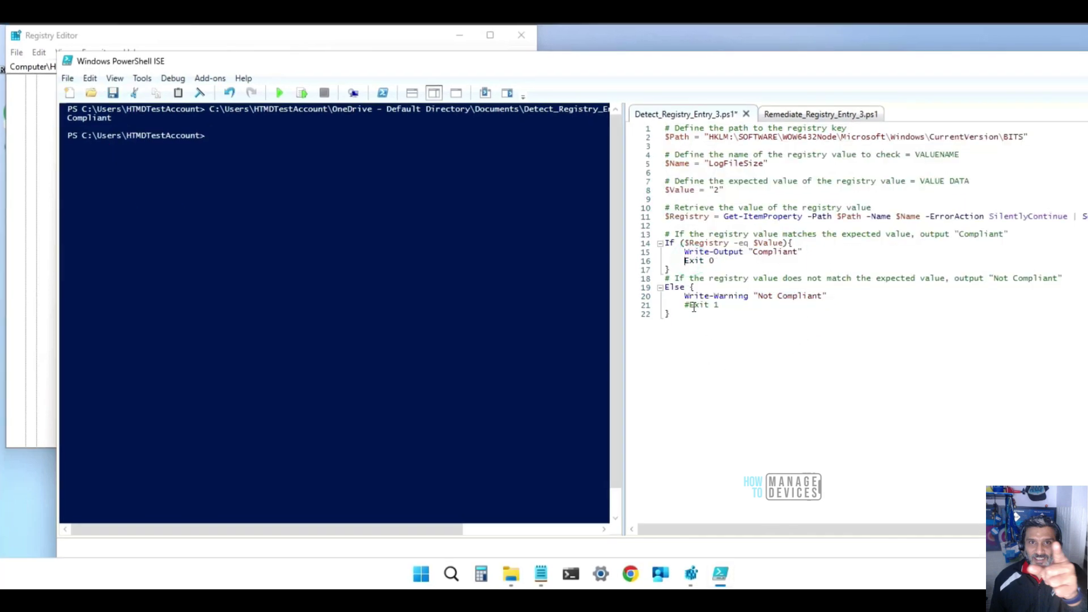
pyautogui.click(691, 307)
pyautogui.press('BackSpace')
pyautogui.press('F5')
# Mark up the Compliant result, then bring up the Remediate_Registry_Entry_3.ps1 tab.
pyautogui.moveTo(709, 240); pyautogui.dragTo(737, 242)
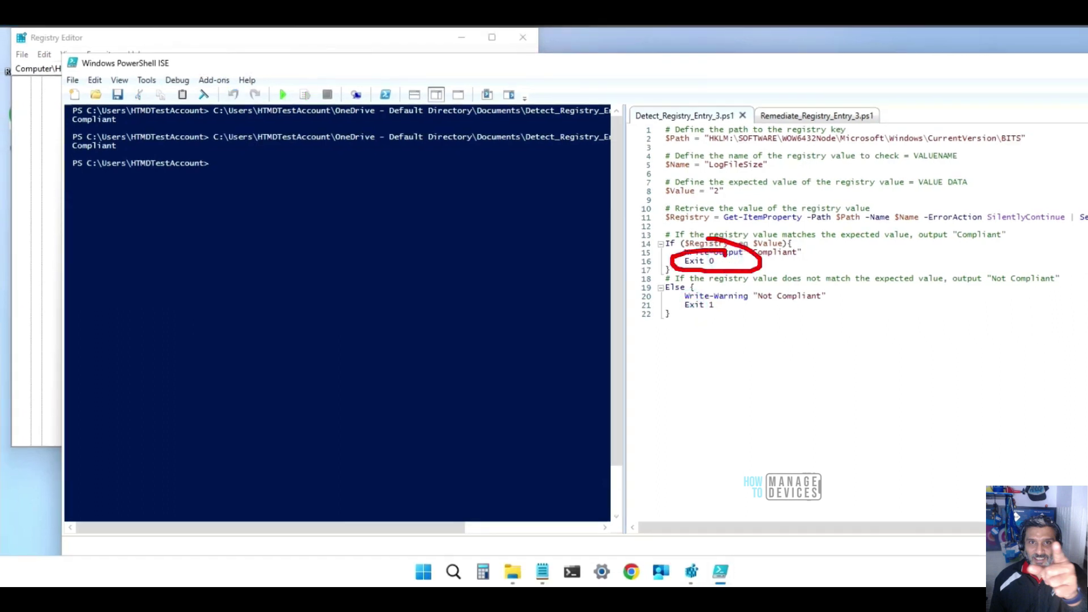
pyautogui.moveTo(742, 315)
pyautogui.mouseDown()
pyautogui.moveTo(697, 292)
pyautogui.moveTo(754, 324)
pyautogui.moveTo(739, 306)
pyautogui.mouseUp()
pyautogui.moveTo(728, 338); pyautogui.dragTo(760, 384)
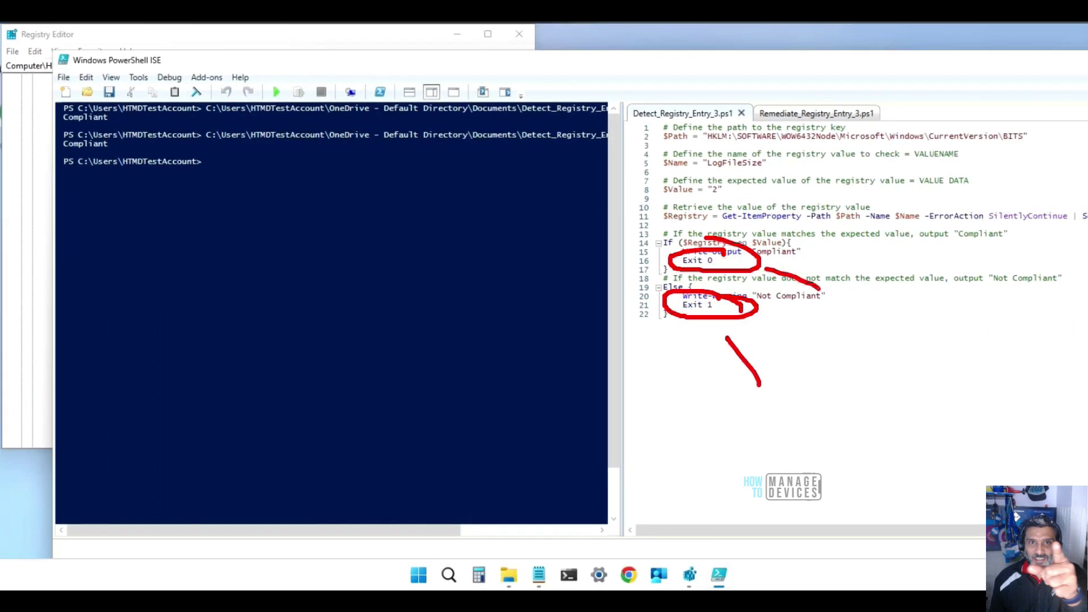
pyautogui.moveTo(758, 266); pyautogui.dragTo(819, 289)
pyautogui.press('Escape')
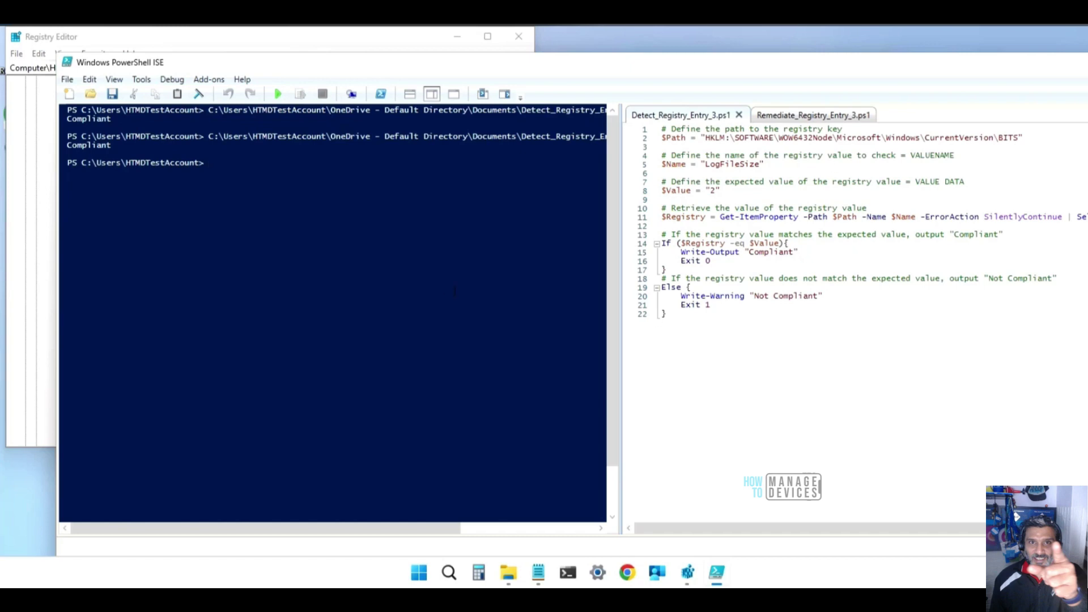
pyautogui.hotkey('ctrl', 'Tab')
pyautogui.click(713, 387)
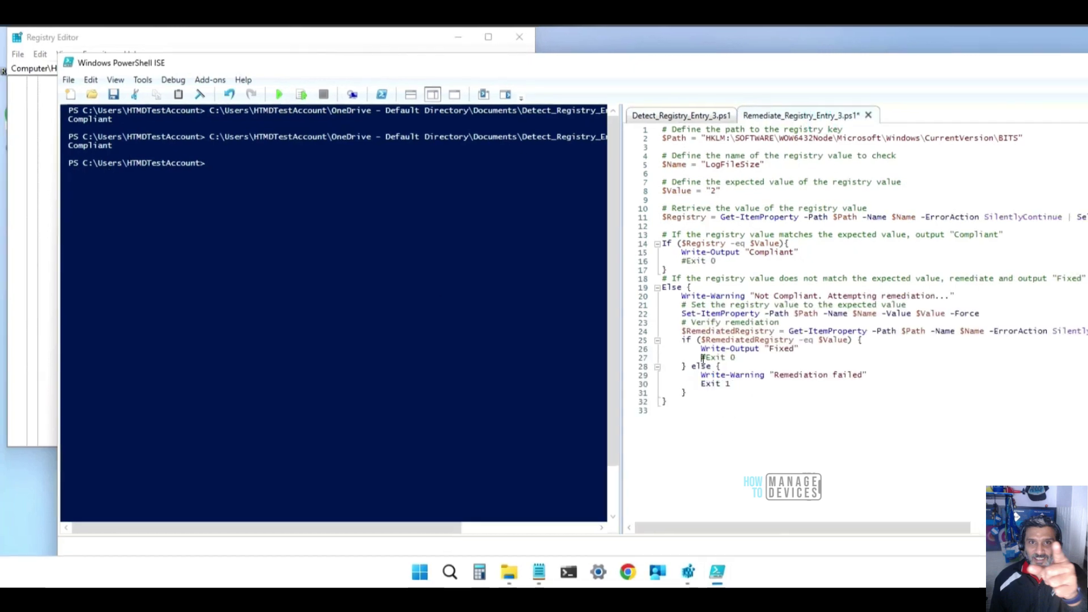